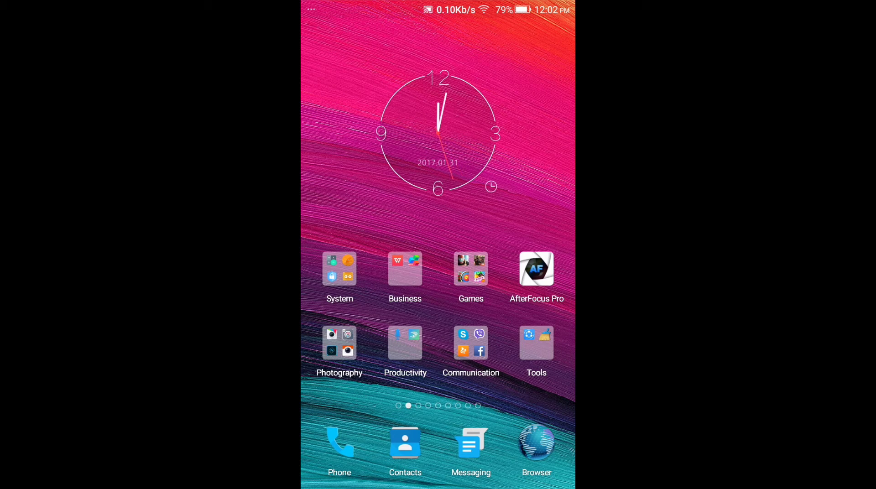
# Launch AfterFocus Pro and pick a photo from the Gallery's Download album
pyautogui.click(536, 269)
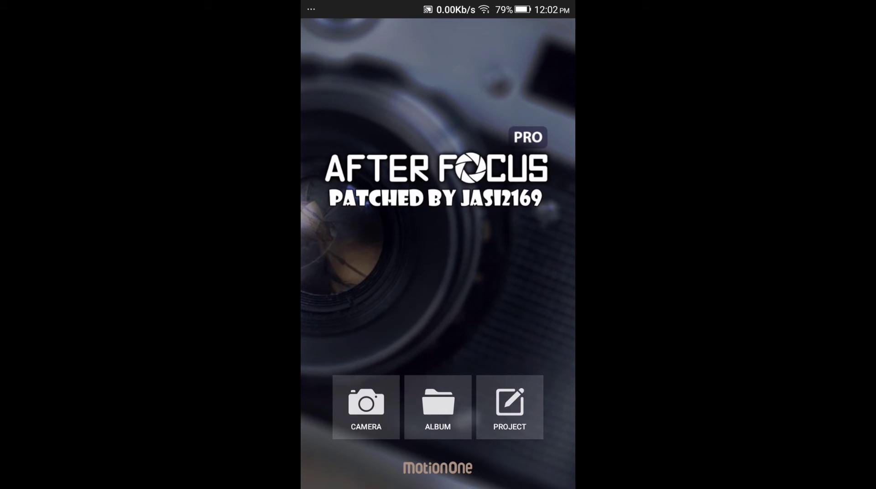
pyautogui.click(438, 407)
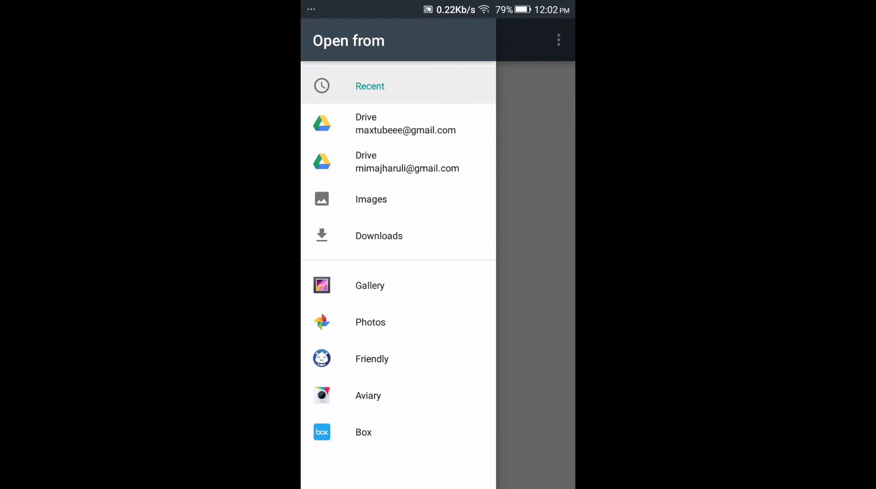
pyautogui.click(428, 287)
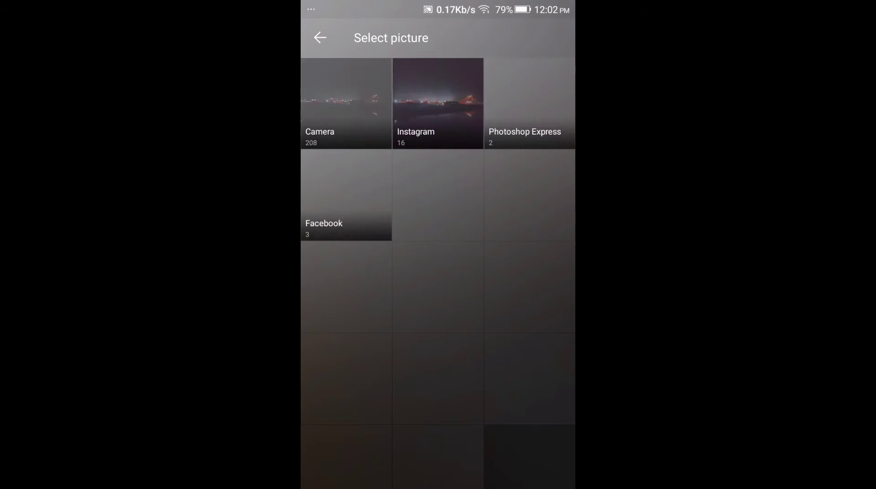
pyautogui.click(529, 351)
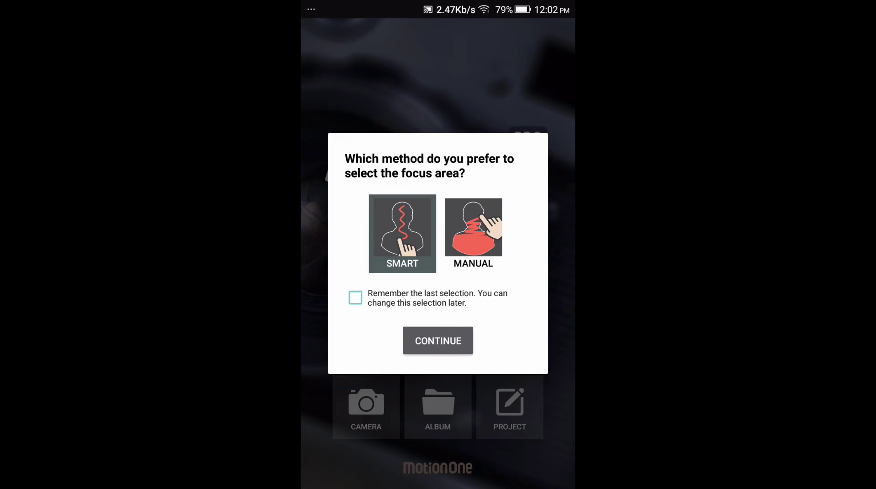
# Choose Smart focus selection after trying Manual, and open the flower photo in the focus editor
pyautogui.click(473, 227)
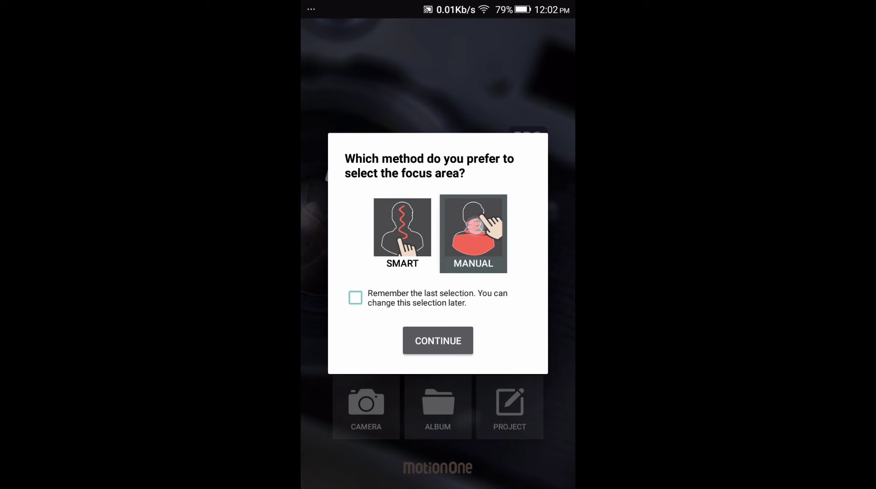
pyautogui.click(402, 227)
pyautogui.click(438, 341)
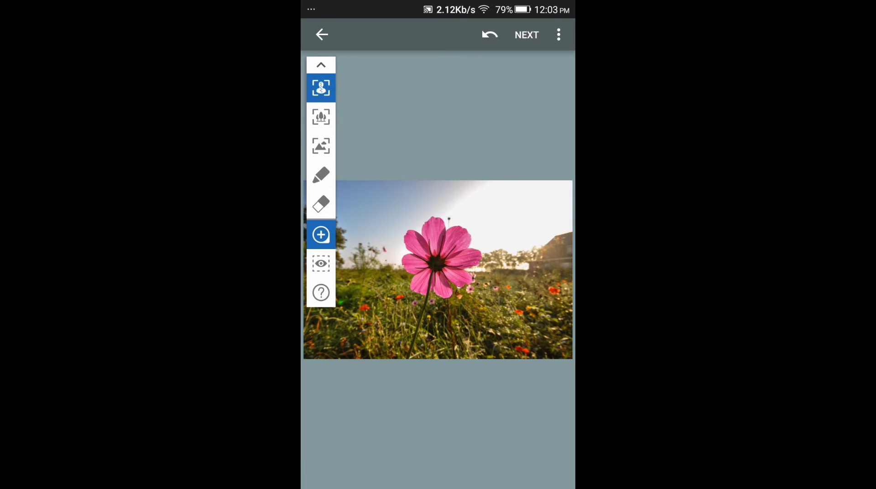
# Zoom in and trace the white focus line around the pink petals and down the stem
pyautogui.scroll(5, 452, 269)
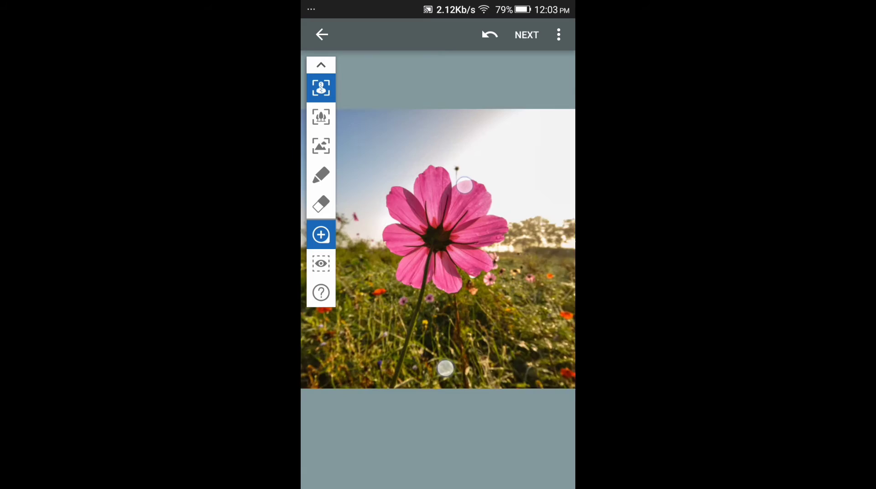
pyautogui.moveTo(485, 139); pyautogui.dragTo(486, 158)
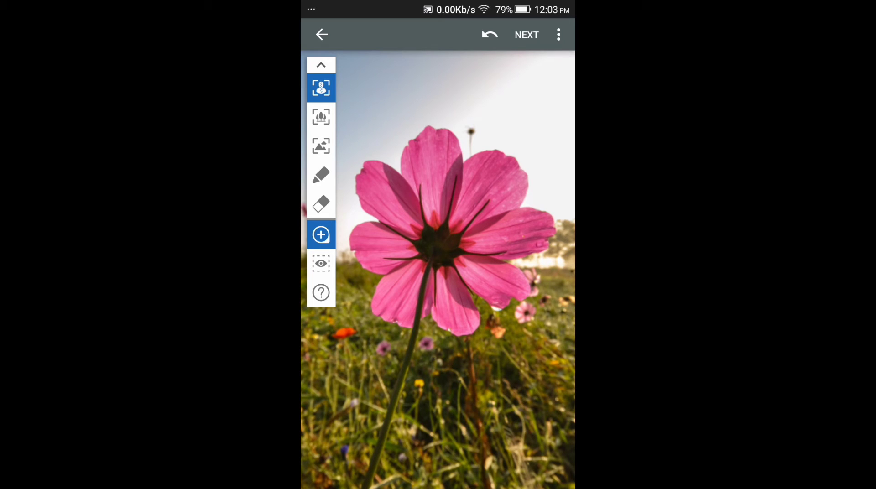
pyautogui.moveTo(424, 274)
pyautogui.mouseDown()
pyautogui.moveTo(388, 309)
pyautogui.moveTo(381, 301)
pyautogui.moveTo(390, 272)
pyautogui.moveTo(366, 261)
pyautogui.moveTo(360, 242)
pyautogui.moveTo(367, 227)
pyautogui.moveTo(400, 233)
pyautogui.moveTo(366, 201)
pyautogui.moveTo(360, 175)
pyautogui.moveTo(367, 168)
pyautogui.moveTo(404, 177)
pyautogui.moveTo(405, 157)
pyautogui.moveTo(429, 143)
pyautogui.moveTo(454, 145)
pyautogui.moveTo(453, 169)
pyautogui.moveTo(490, 158)
pyautogui.moveTo(512, 168)
pyautogui.moveTo(508, 196)
pyautogui.moveTo(550, 228)
pyautogui.moveTo(534, 245)
pyautogui.moveTo(493, 257)
pyautogui.moveTo(519, 289)
pyautogui.moveTo(479, 287)
pyautogui.moveTo(461, 274)
pyautogui.moveTo(469, 306)
pyautogui.moveTo(460, 328)
pyautogui.moveTo(417, 305)
pyautogui.moveTo(390, 416)
pyautogui.mouseUp()
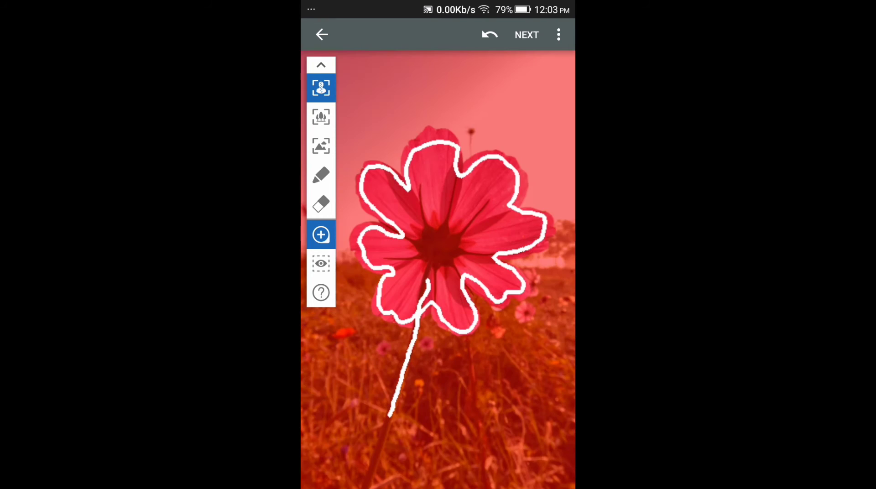
# Extend the white focus line down the stem, undo the overshoot, and redraw it to the bottom edge
pyautogui.scroll(5, 394, 399)
pyautogui.scroll(3, 451, 235)
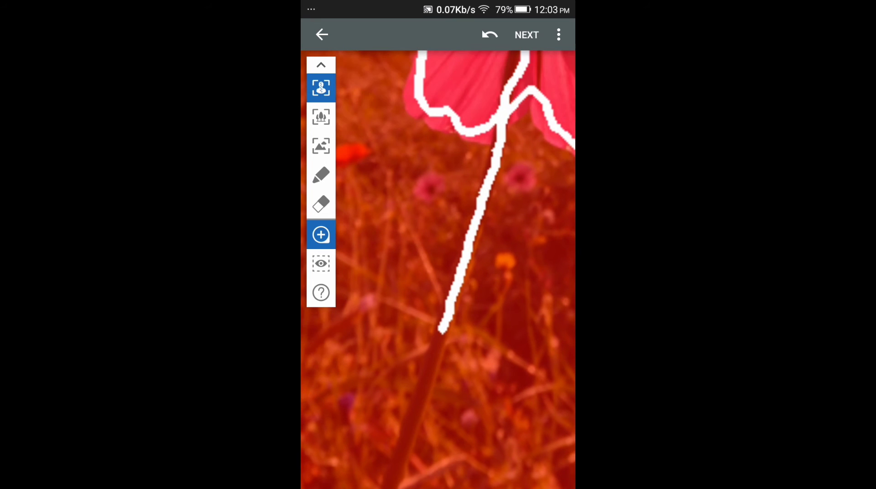
pyautogui.moveTo(440, 329); pyautogui.dragTo(440, 333)
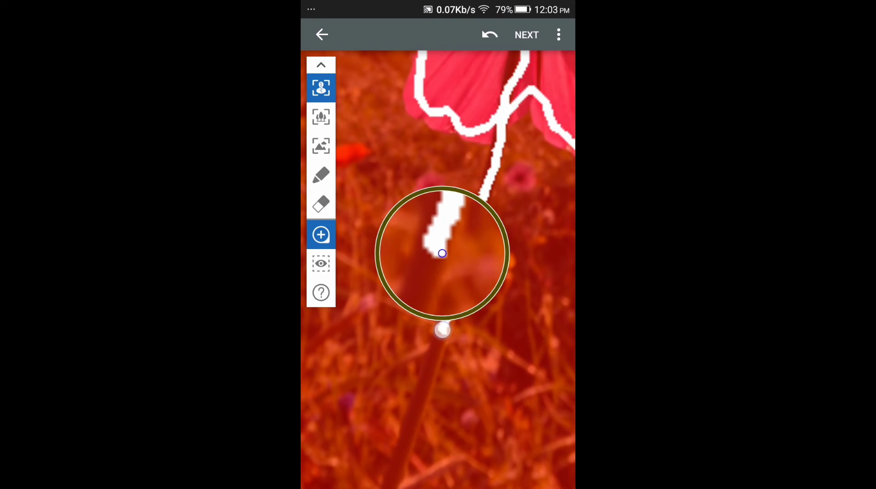
pyautogui.moveTo(440, 334); pyautogui.dragTo(443, 337)
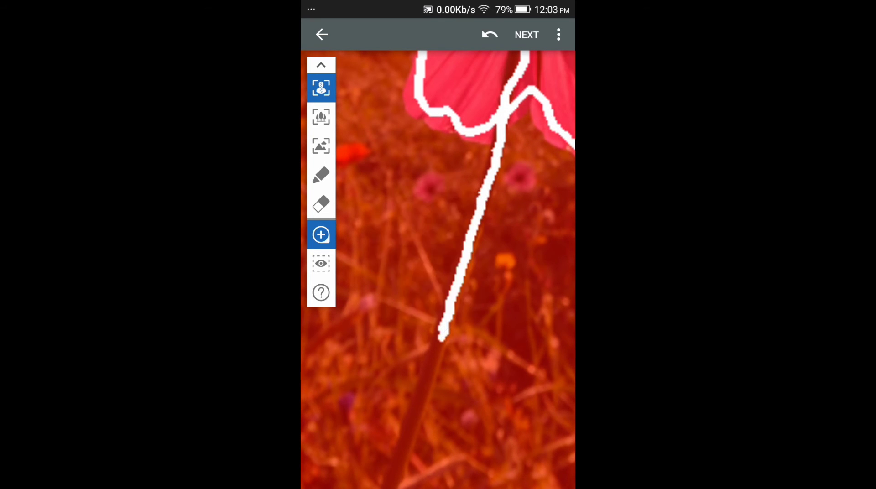
pyautogui.scroll(-3, 447, 292)
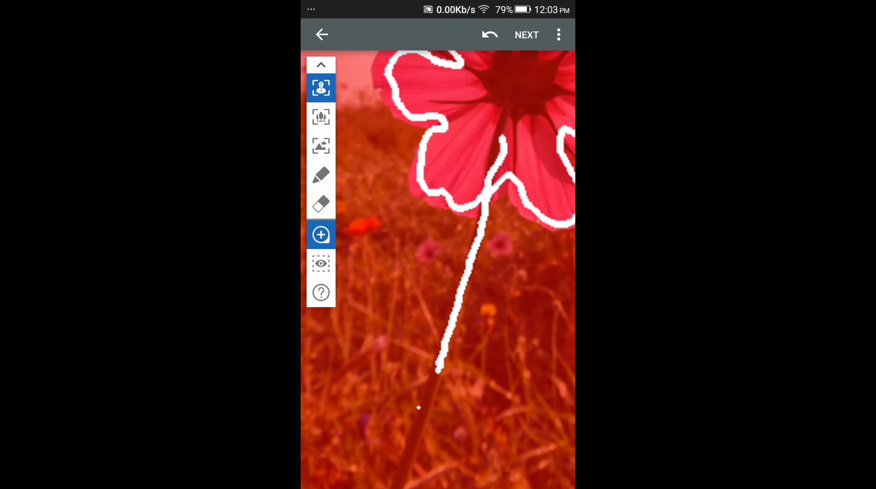
pyautogui.click(488, 35)
pyautogui.moveTo(441, 352)
pyautogui.mouseDown()
pyautogui.moveTo(390, 485)
pyautogui.moveTo(397, 487)
pyautogui.mouseUp()
pyautogui.scroll(-5, 449, 274)
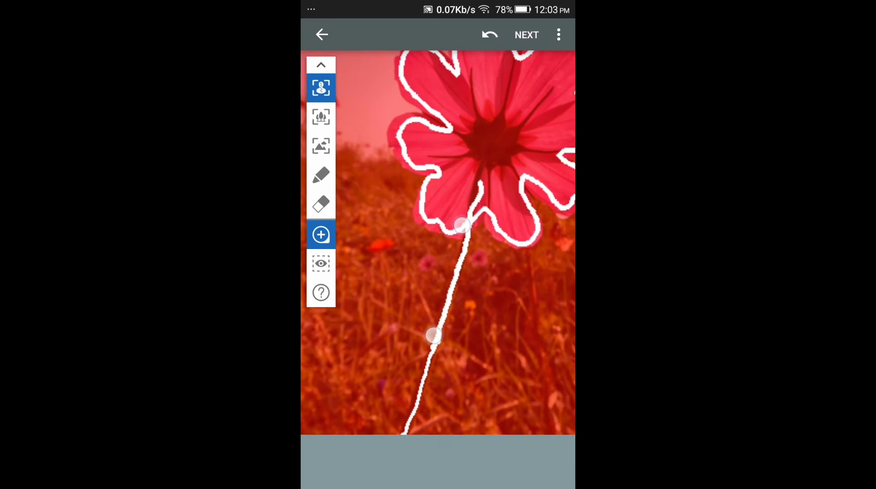
pyautogui.scroll(-2, 449, 273)
pyautogui.scroll(-3, 439, 262)
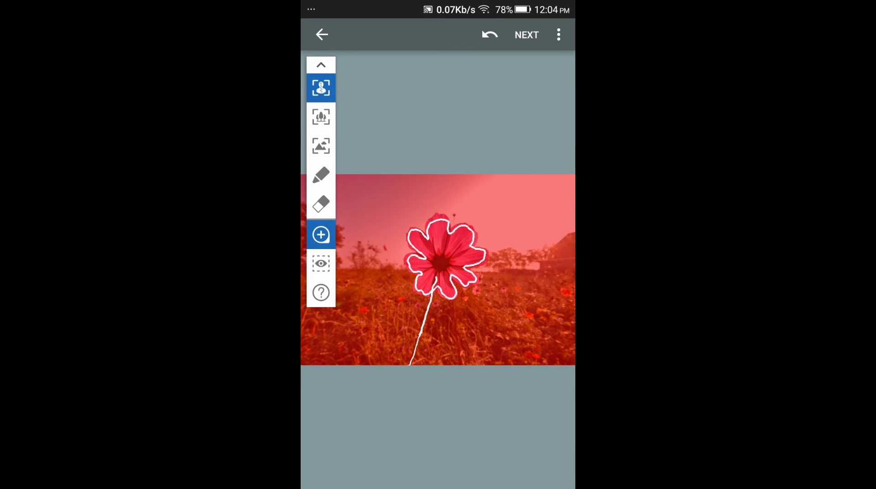
# With the background brush, draw grey strokes around the flower and along the stem's left edge
pyautogui.click(320, 117)
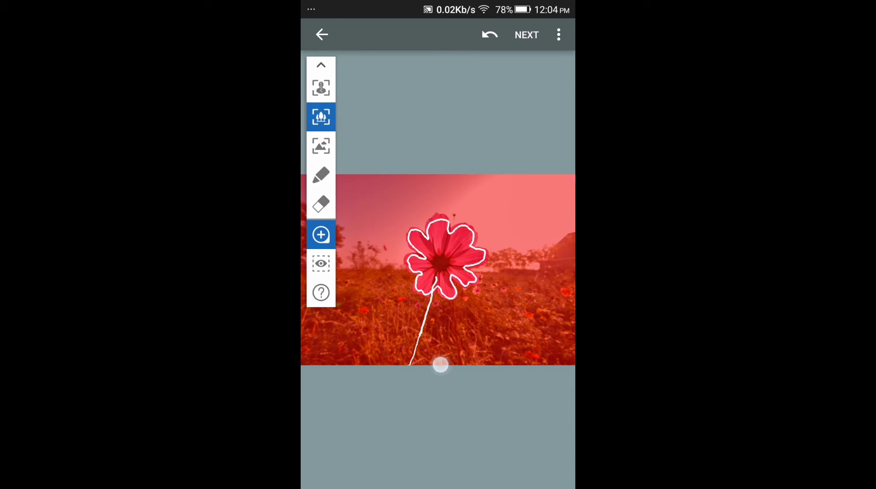
pyautogui.moveTo(441, 364)
pyautogui.mouseDown()
pyautogui.moveTo(518, 278)
pyautogui.moveTo(414, 190)
pyautogui.moveTo(375, 372)
pyautogui.mouseUp()
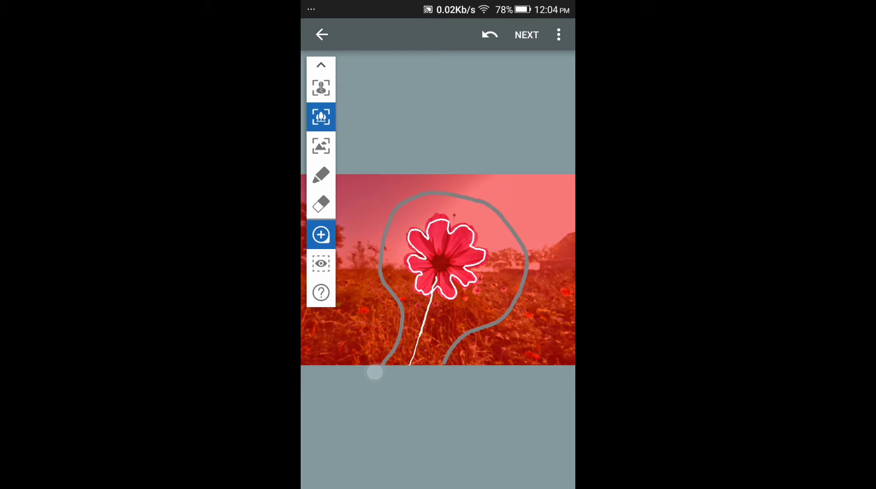
pyautogui.scroll(5, 429, 296)
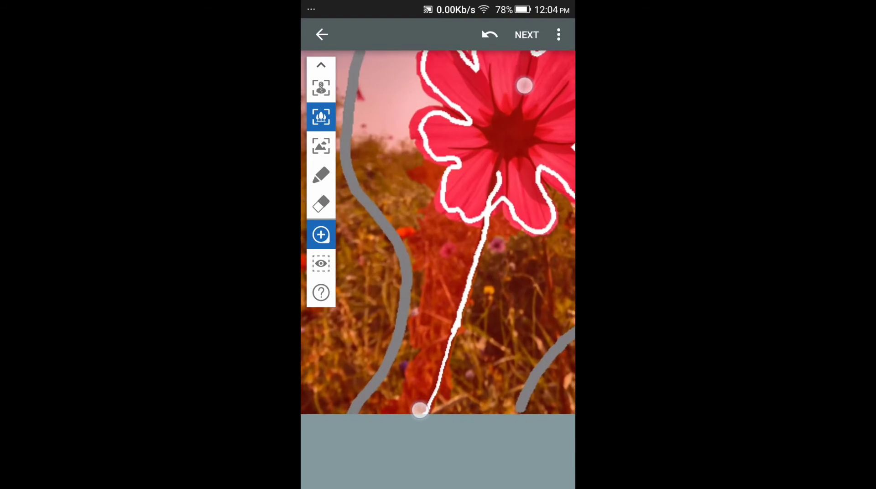
pyautogui.moveTo(405, 236)
pyautogui.mouseDown()
pyautogui.moveTo(473, 313)
pyautogui.moveTo(414, 485)
pyautogui.mouseUp()
pyautogui.scroll(5, 462, 392)
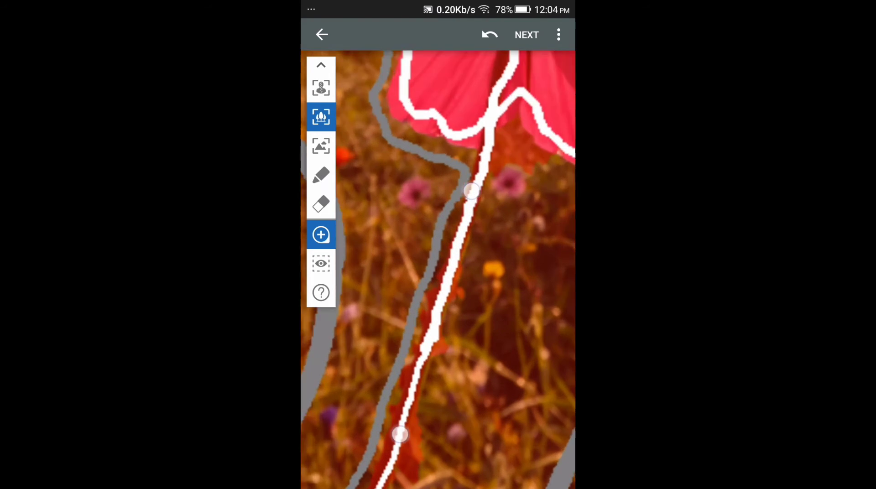
pyautogui.scroll(3, 461, 274)
# Paint background strokes tight along both sides of the upper and lower stem
pyautogui.moveTo(464, 150); pyautogui.dragTo(372, 417)
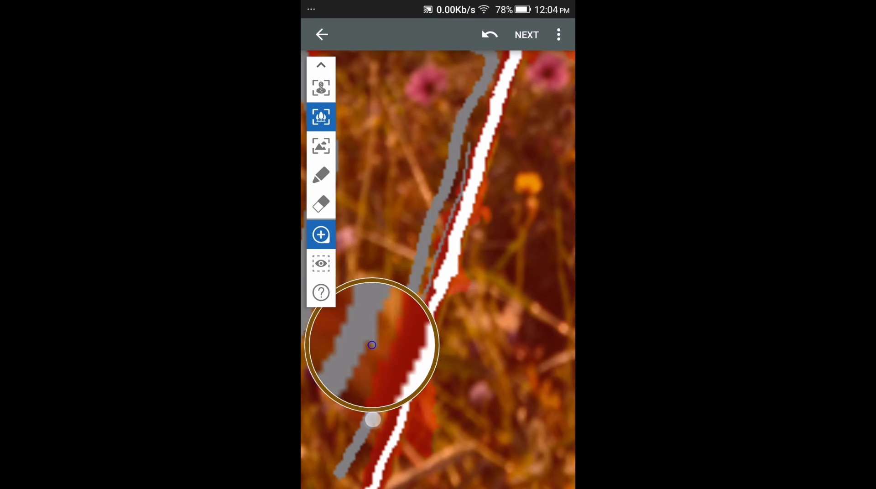
pyautogui.moveTo(449, 213); pyautogui.dragTo(436, 269)
pyautogui.moveTo(456, 199); pyautogui.dragTo(461, 173)
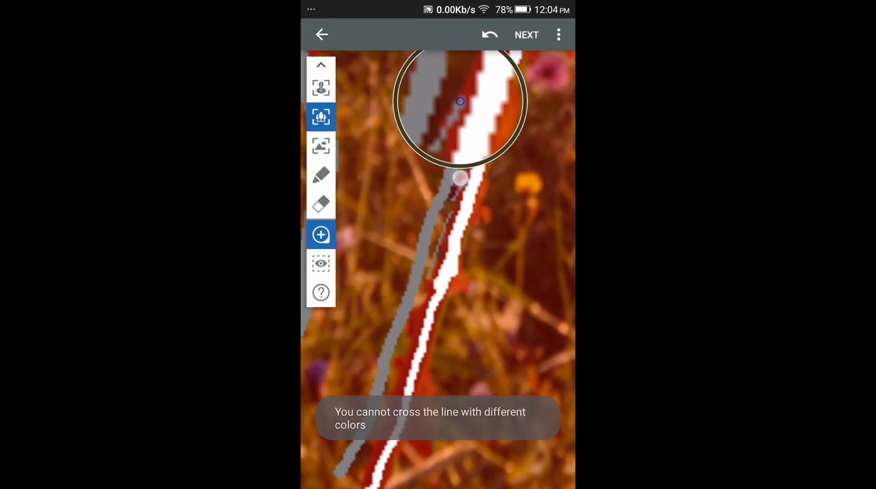
pyautogui.moveTo(432, 292); pyautogui.dragTo(395, 360)
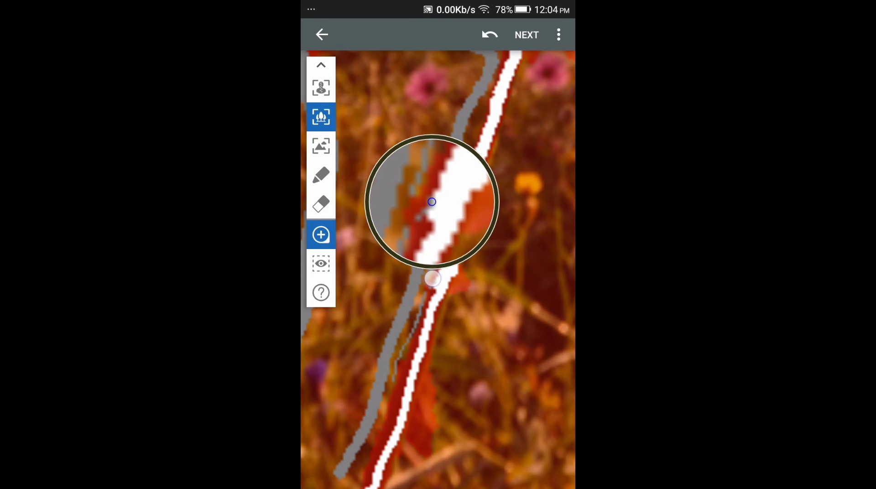
pyautogui.moveTo(430, 201); pyautogui.dragTo(423, 283)
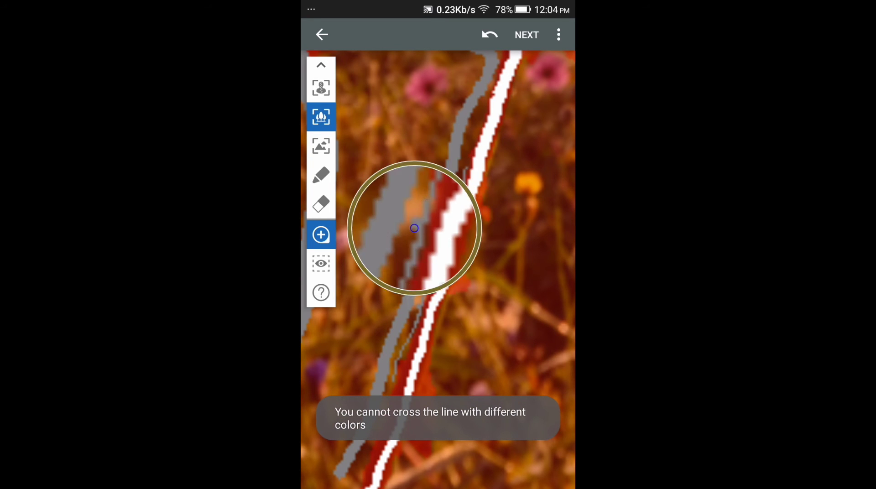
pyautogui.moveTo(479, 260); pyautogui.dragTo(462, 304)
pyautogui.moveTo(485, 254)
pyautogui.mouseDown()
pyautogui.moveTo(479, 204)
pyautogui.moveTo(504, 168)
pyautogui.mouseUp()
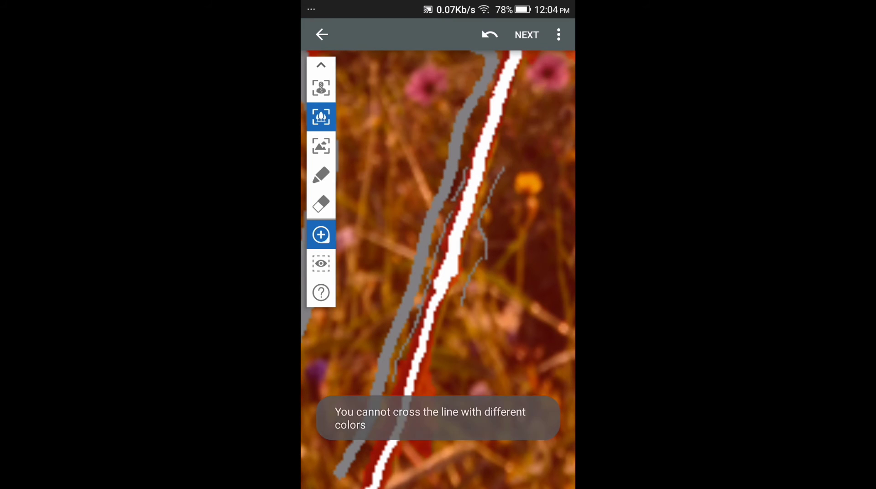
# Zoom closer and mark the grass left of and beside the lower stem as background
pyautogui.scroll(3, 433, 292)
pyautogui.moveTo(451, 371); pyautogui.dragTo(430, 472)
pyautogui.moveTo(418, 317); pyautogui.dragTo(367, 472)
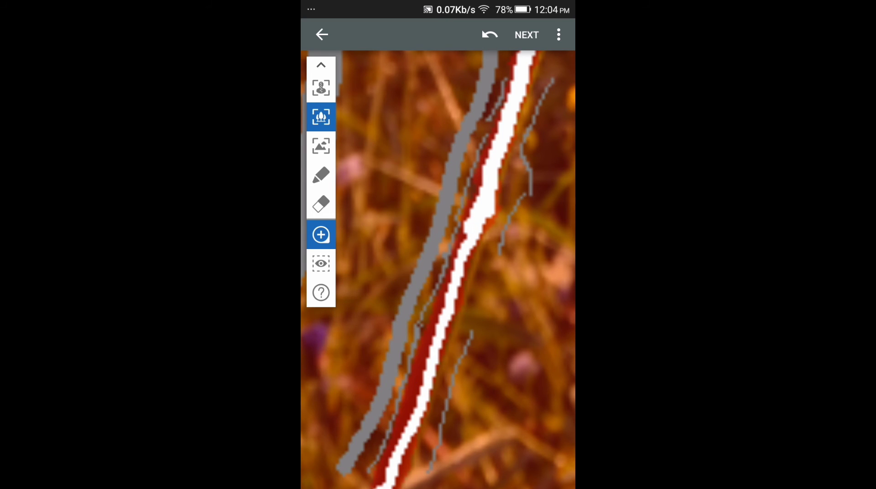
pyautogui.scroll(-3, 419, 321)
pyautogui.scroll(-2, 419, 321)
pyautogui.scroll(-2, 418, 321)
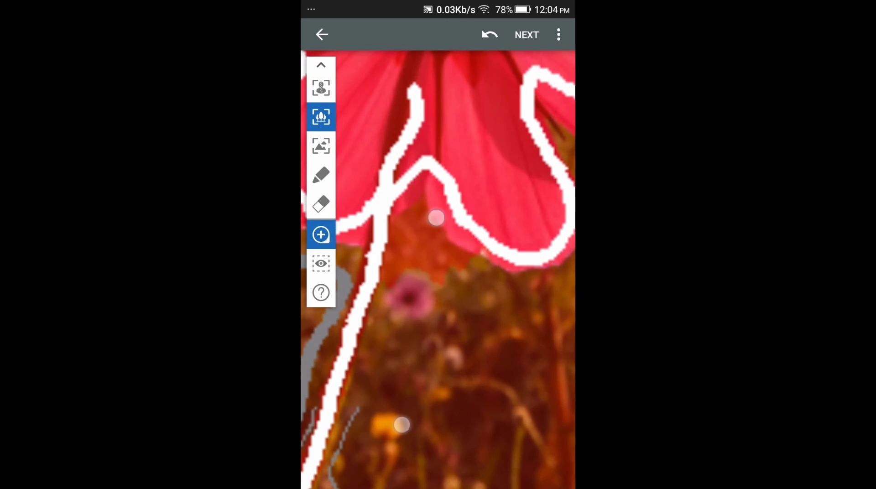
pyautogui.moveTo(400, 312)
pyautogui.mouseDown()
pyautogui.moveTo(399, 260)
pyautogui.moveTo(406, 229)
pyautogui.moveTo(420, 225)
pyautogui.moveTo(477, 296)
pyautogui.mouseUp()
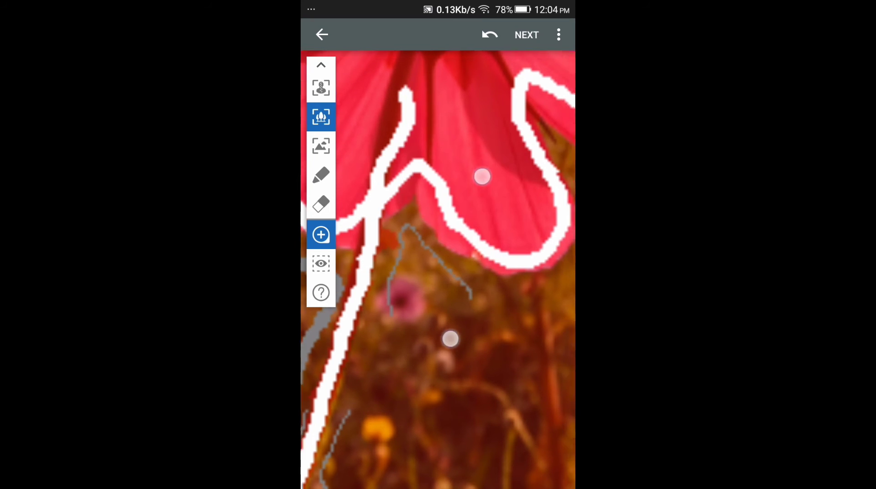
# Mark the grass along the petal edge as background
pyautogui.scroll(-2, 466, 257)
pyautogui.scroll(-1, 418, 273)
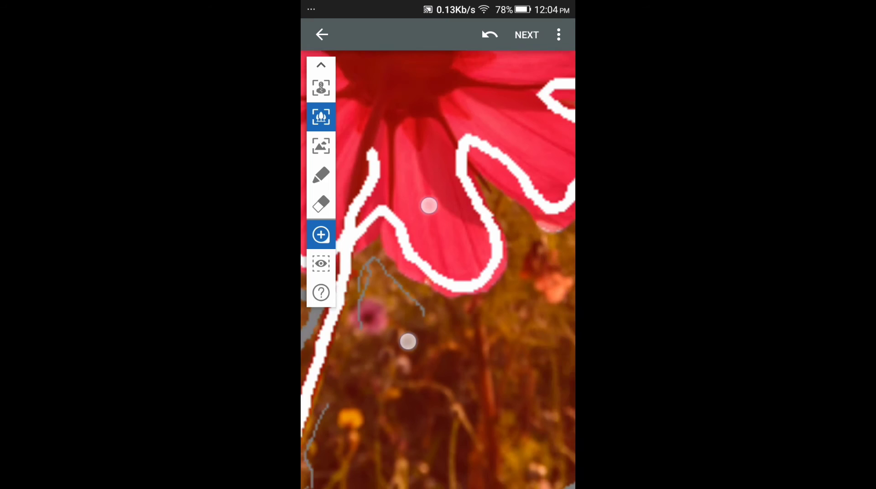
pyautogui.scroll(3, 456, 255)
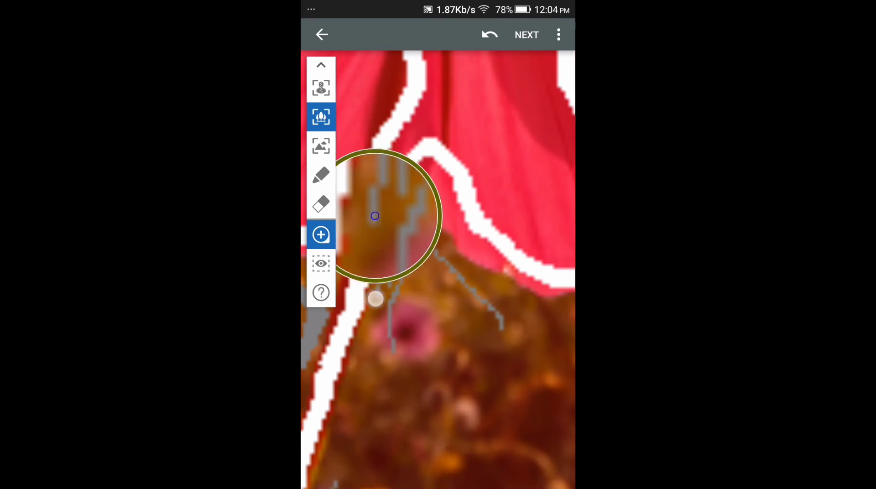
pyautogui.scroll(-3, 402, 296)
pyautogui.scroll(1, 416, 294)
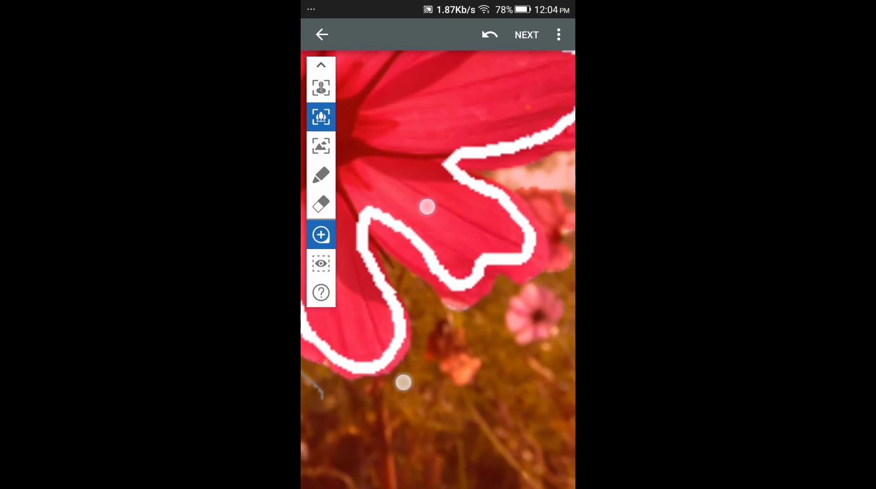
pyautogui.scroll(-2, 415, 294)
pyautogui.scroll(-1, 401, 274)
pyautogui.scroll(2, 433, 268)
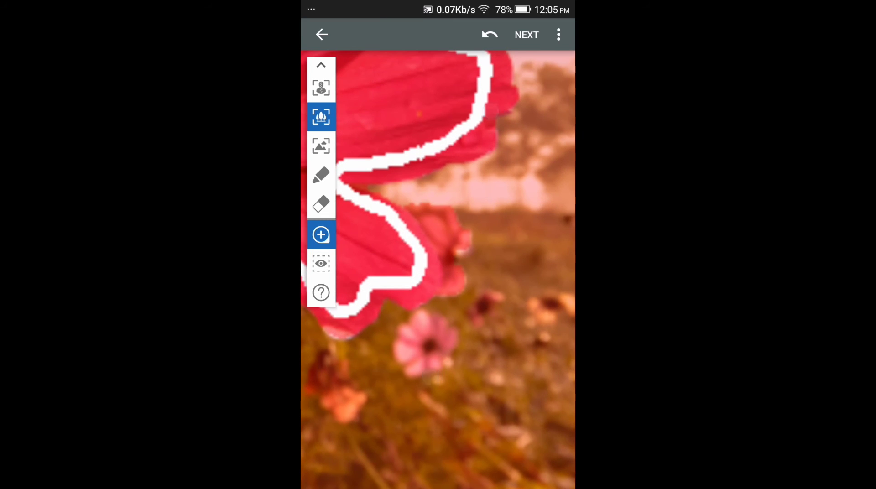
pyautogui.moveTo(445, 322)
pyautogui.mouseDown()
pyautogui.moveTo(450, 254)
pyautogui.moveTo(424, 203)
pyautogui.moveTo(498, 261)
pyautogui.mouseUp()
pyautogui.scroll(-2, 438, 269)
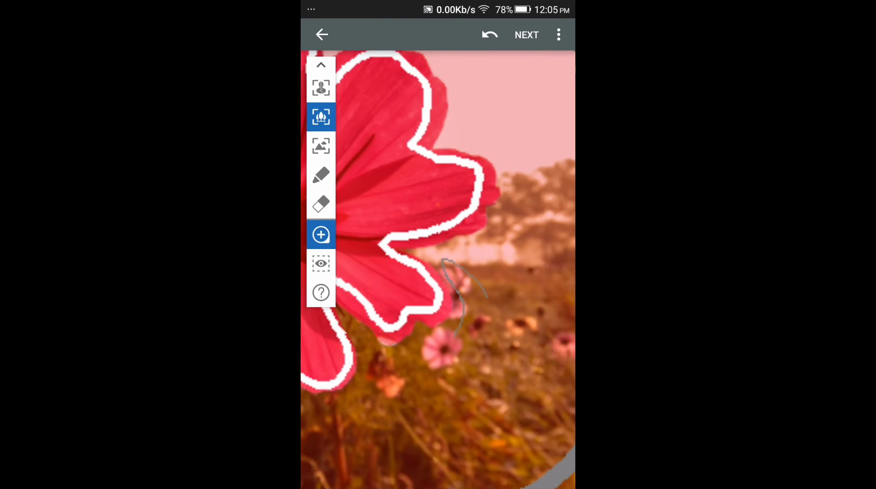
pyautogui.scroll(-2, 438, 269)
pyautogui.scroll(-1, 438, 269)
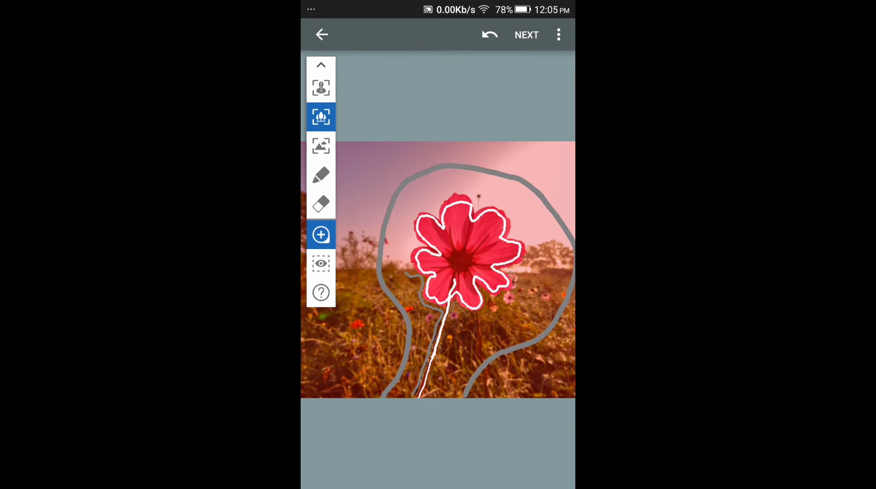
pyautogui.scroll(-2, 438, 269)
pyautogui.scroll(-1, 438, 269)
# Finish the cutout and raise the Lens Blur strength to near maximum
pyautogui.click(526, 35)
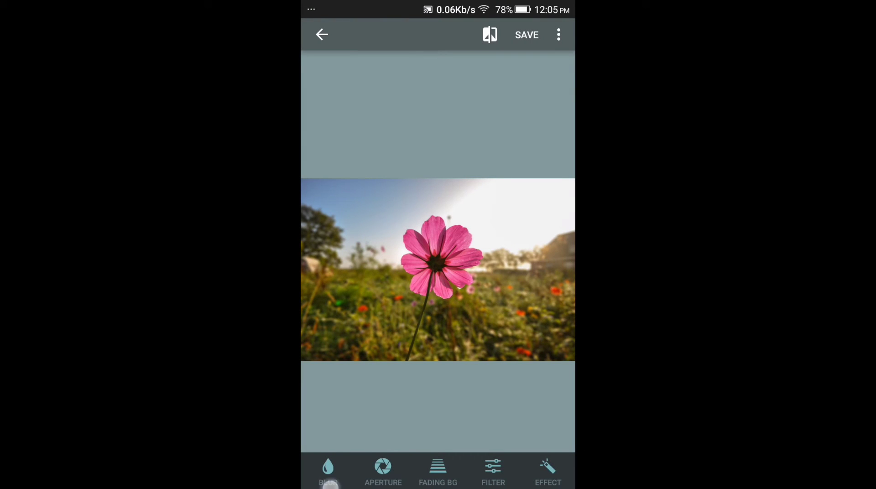
pyautogui.click(328, 479)
pyautogui.moveTo(453, 402); pyautogui.dragTo(546, 401)
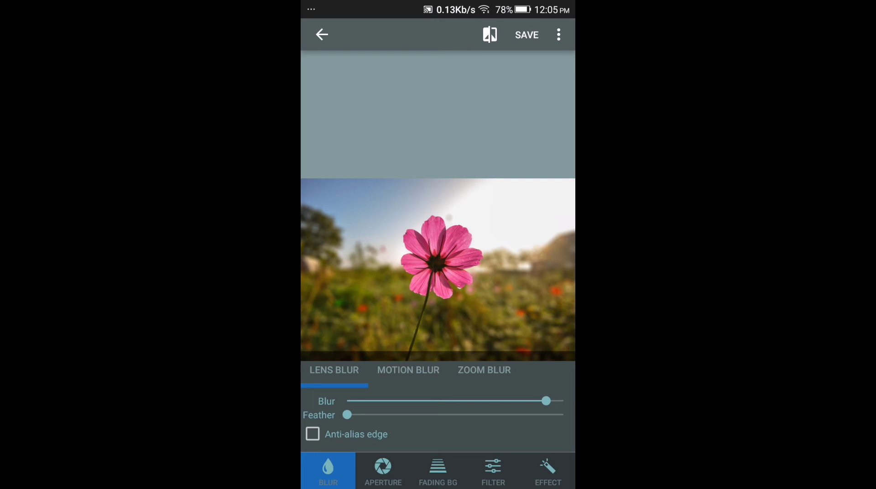
# Add a slight feather to soften the blurred subject edges
pyautogui.scroll(5, 436, 215)
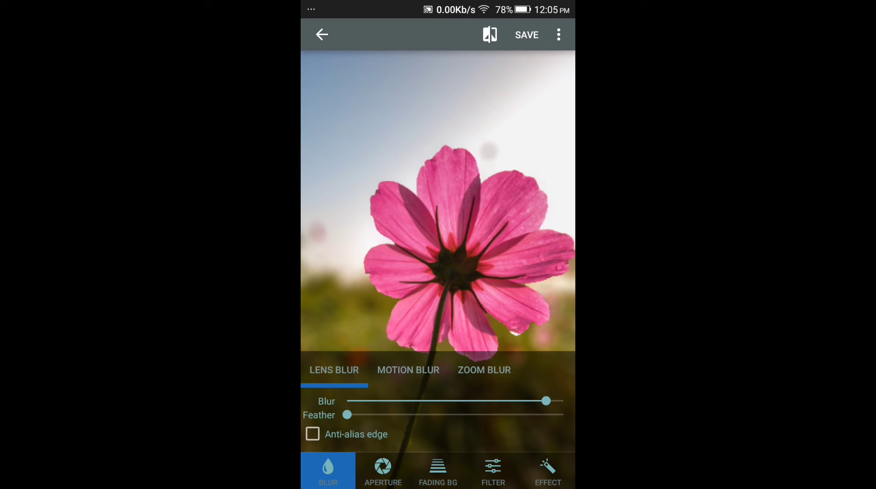
pyautogui.moveTo(360, 416); pyautogui.dragTo(399, 426)
pyautogui.moveTo(347, 414); pyautogui.dragTo(372, 415)
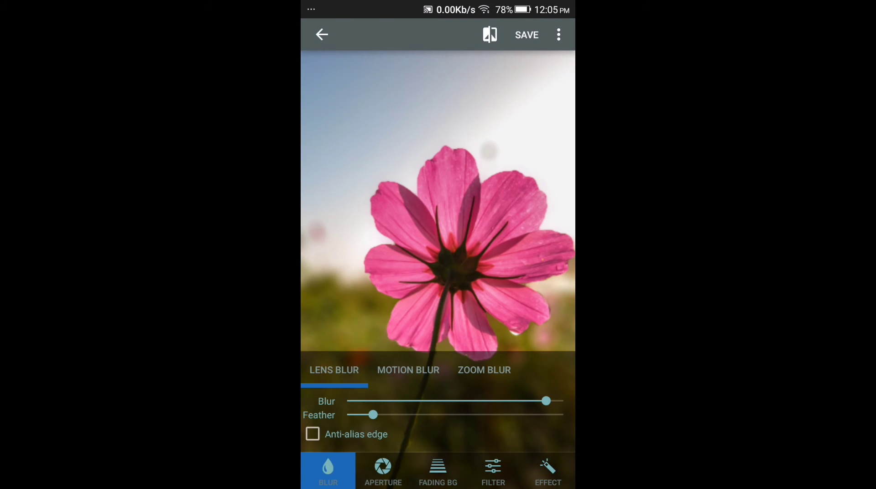
pyautogui.moveTo(373, 414); pyautogui.dragTo(381, 415)
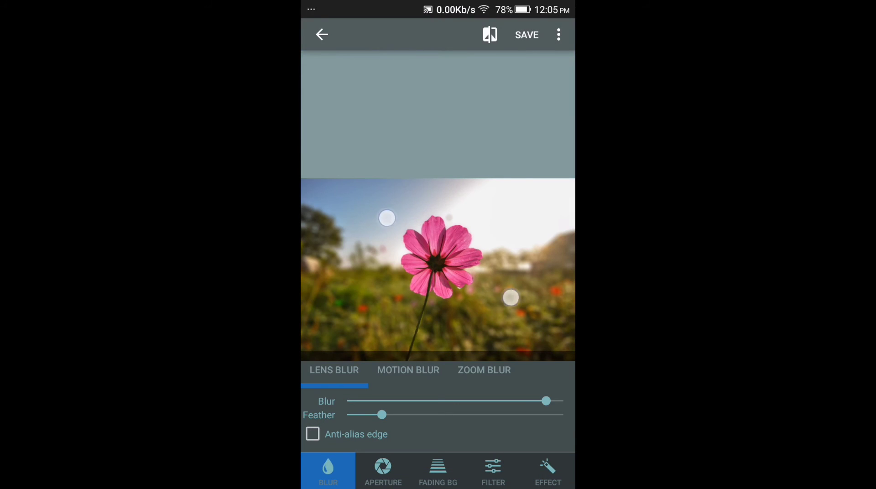
# Preview Motion and Zoom blur, keep Lens Blur, and show the Fading BG options
pyautogui.click(413, 369)
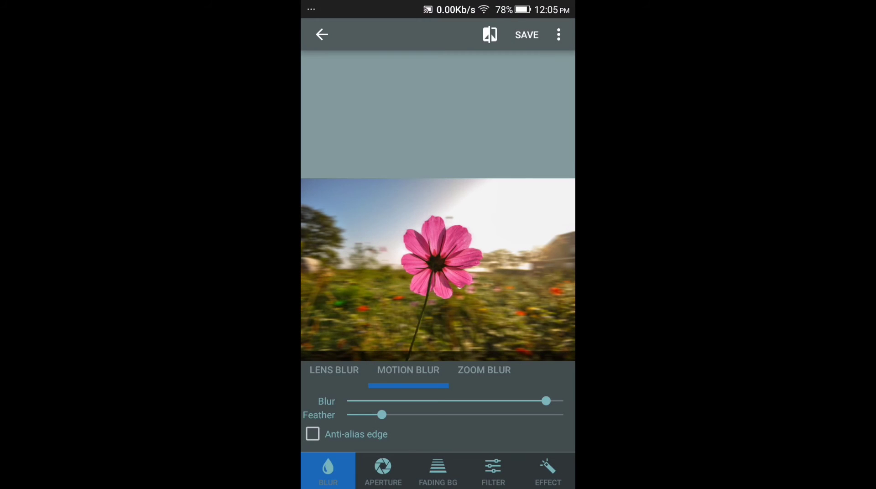
pyautogui.click(334, 370)
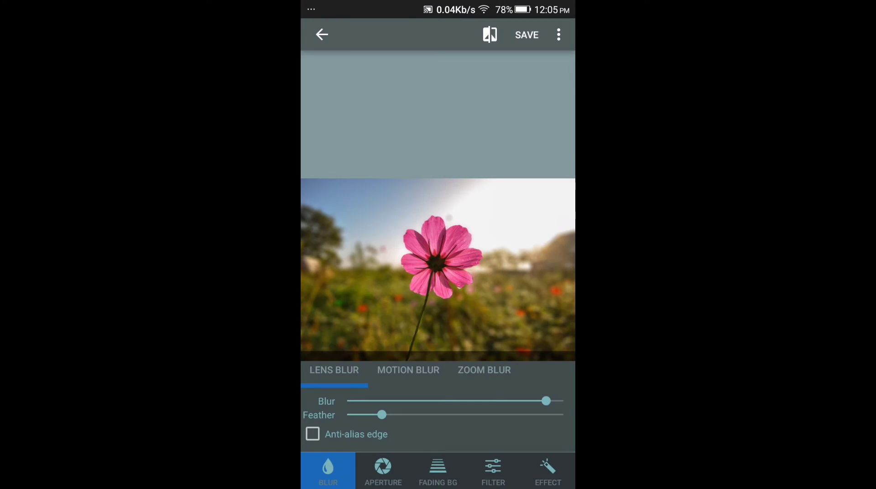
pyautogui.click(484, 370)
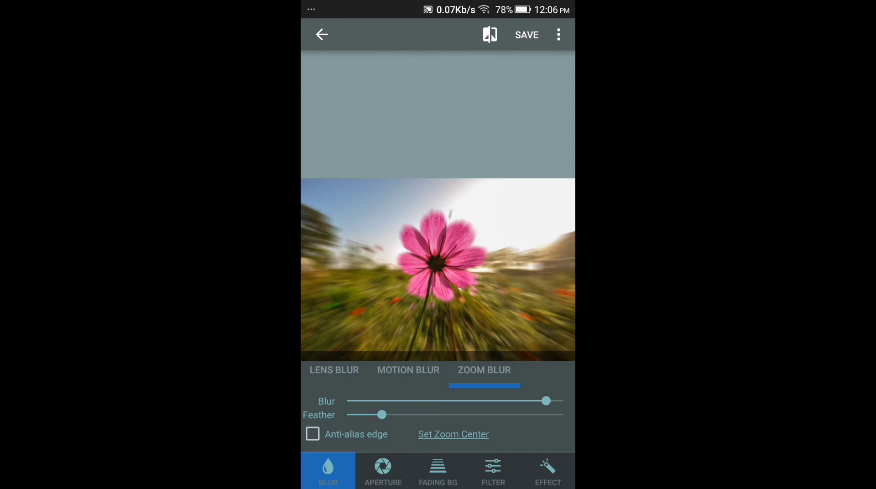
pyautogui.click(334, 370)
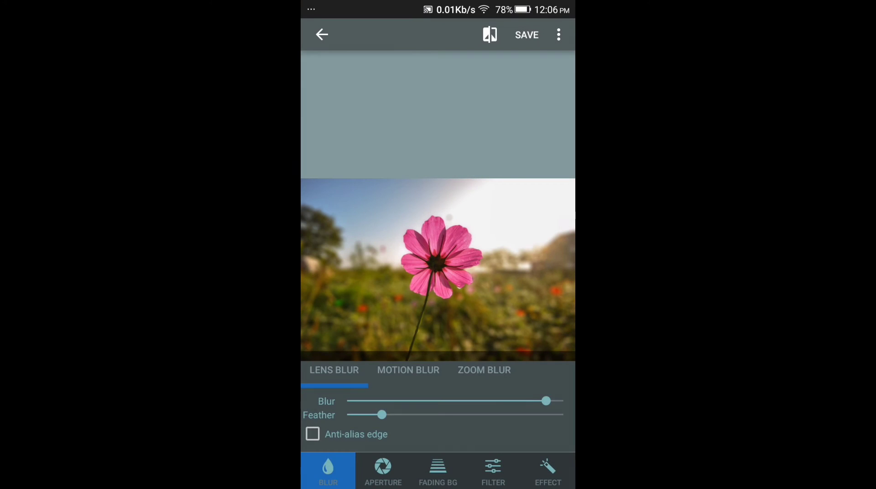
pyautogui.click(438, 470)
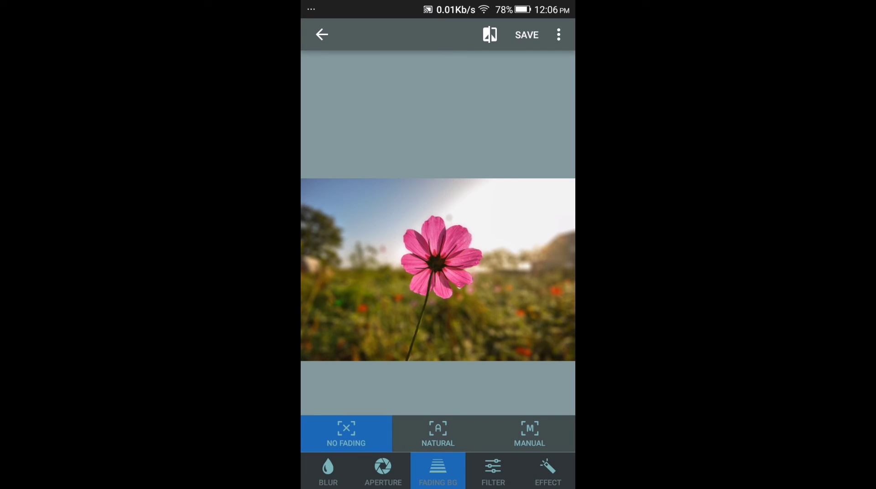
# Keep No Effect as the filter after previewing B&W, and apply a slight Sharpen effect
pyautogui.click(495, 470)
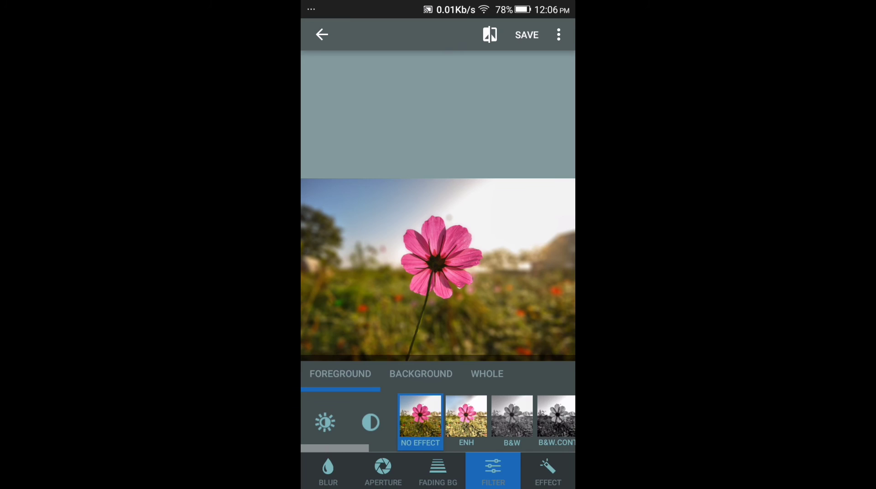
pyautogui.click(512, 416)
pyautogui.click(420, 416)
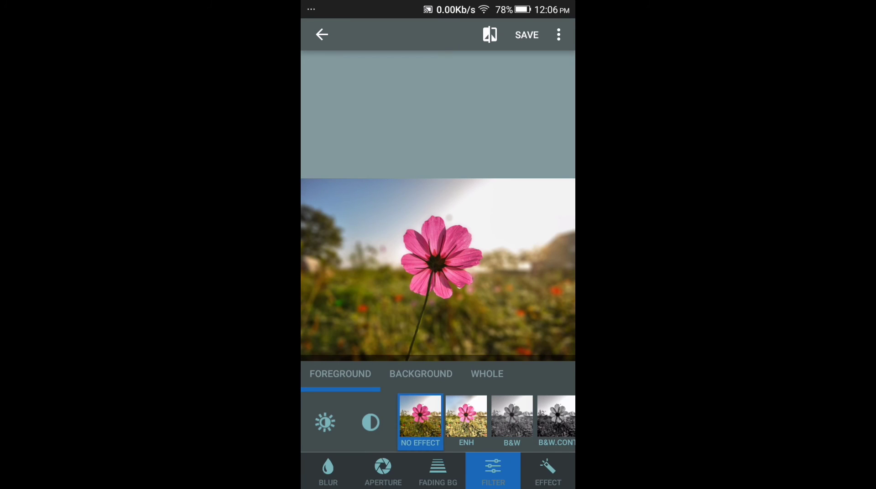
pyautogui.click(547, 470)
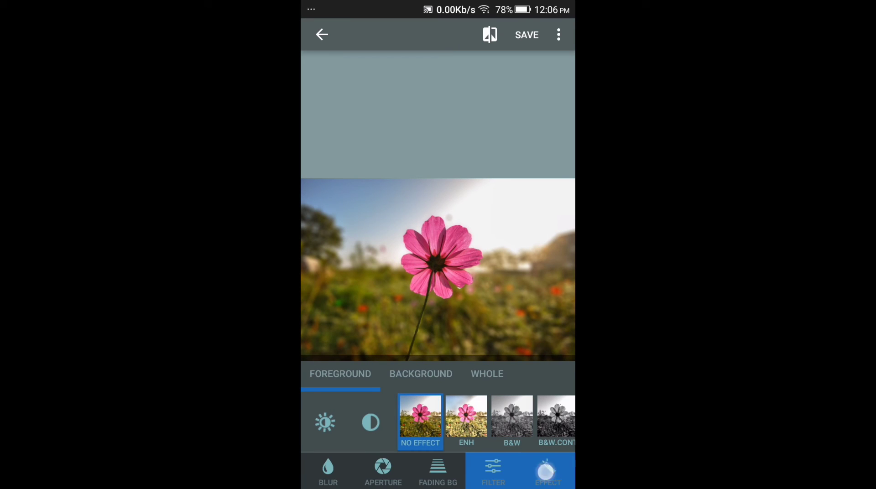
pyautogui.click(540, 434)
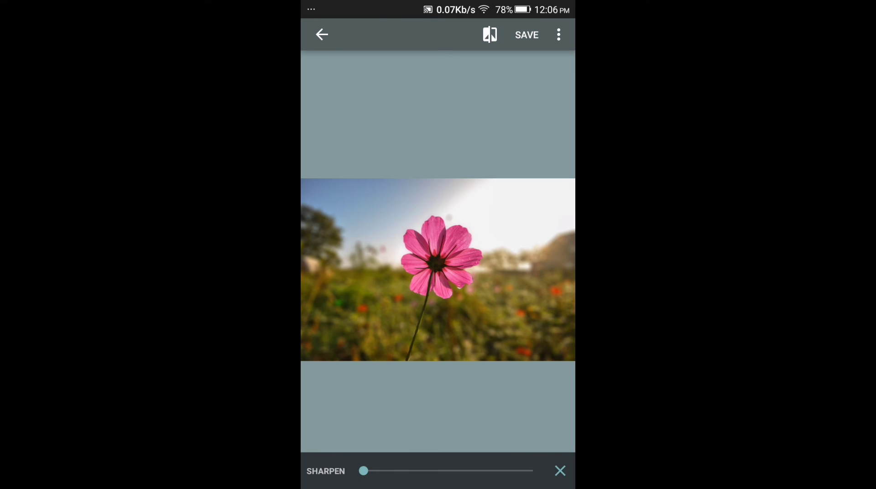
pyautogui.moveTo(364, 471); pyautogui.dragTo(390, 470)
# Save the edited flower photo, confirming YES in the save prompt
pyautogui.click(521, 35)
pyautogui.click(517, 274)
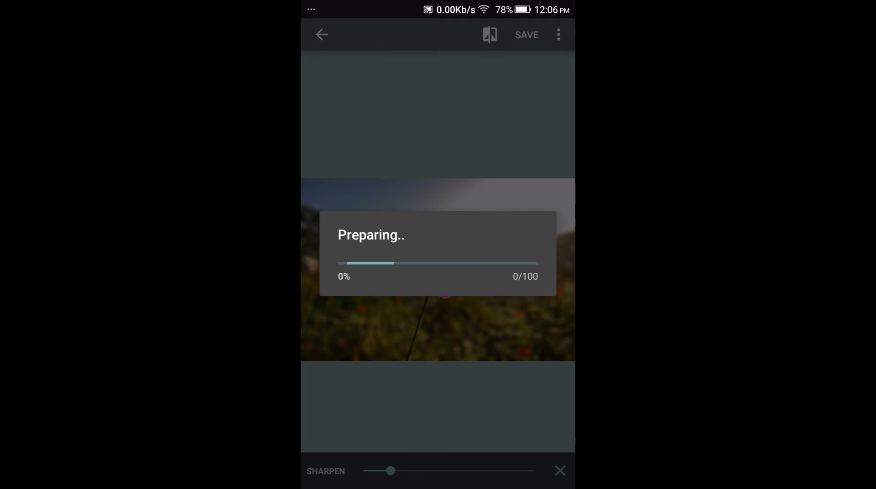